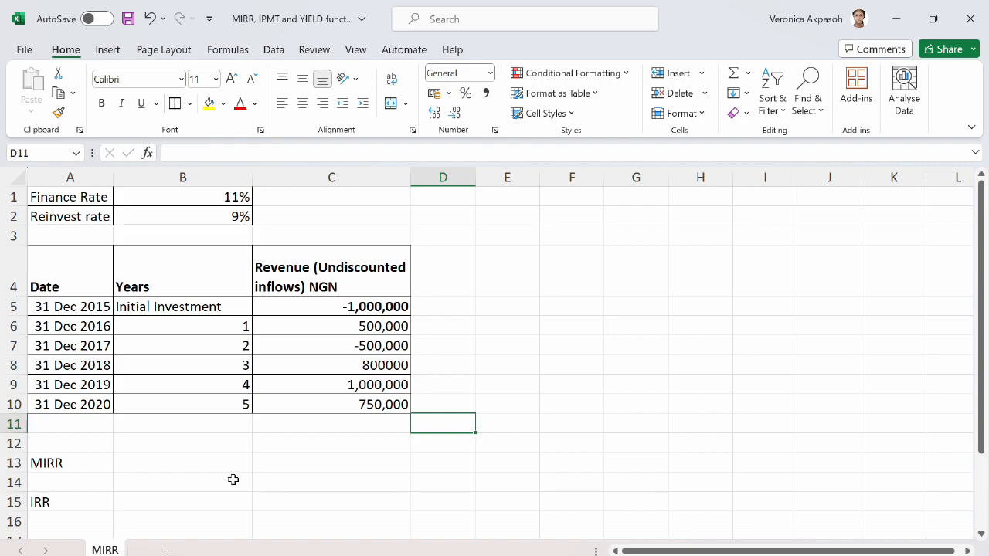
# Review the finance rate, the reinvest rate and the yearly cash flows, including the initial investment and the year 2 outflow.
pyautogui.click(69, 305)
pyautogui.click(82, 198)
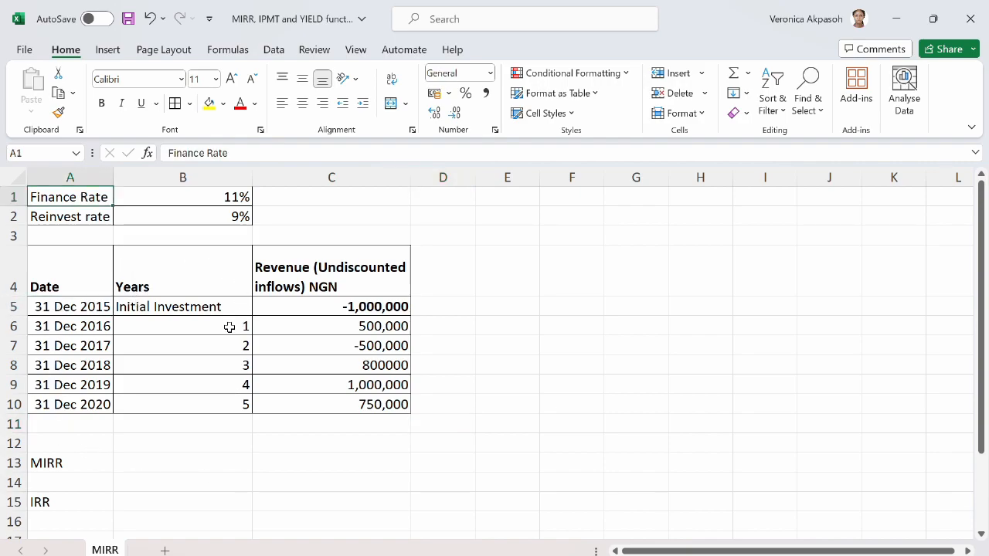
pyautogui.click(159, 199)
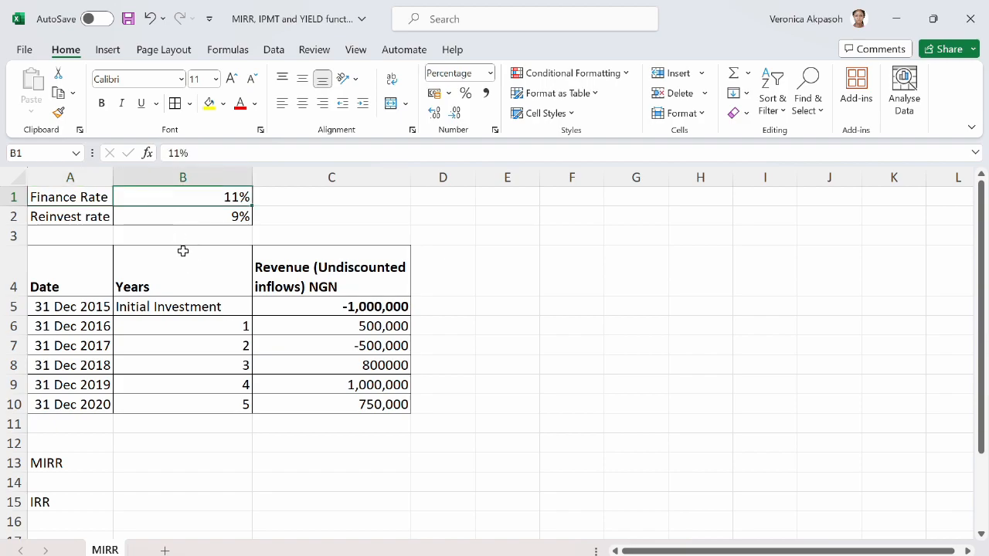
pyautogui.click(93, 219)
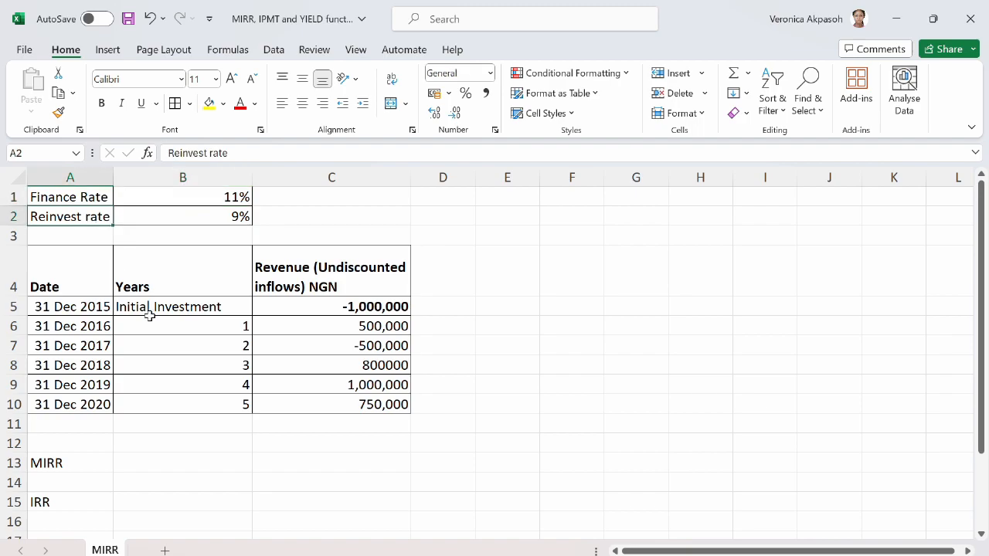
pyautogui.click(187, 326)
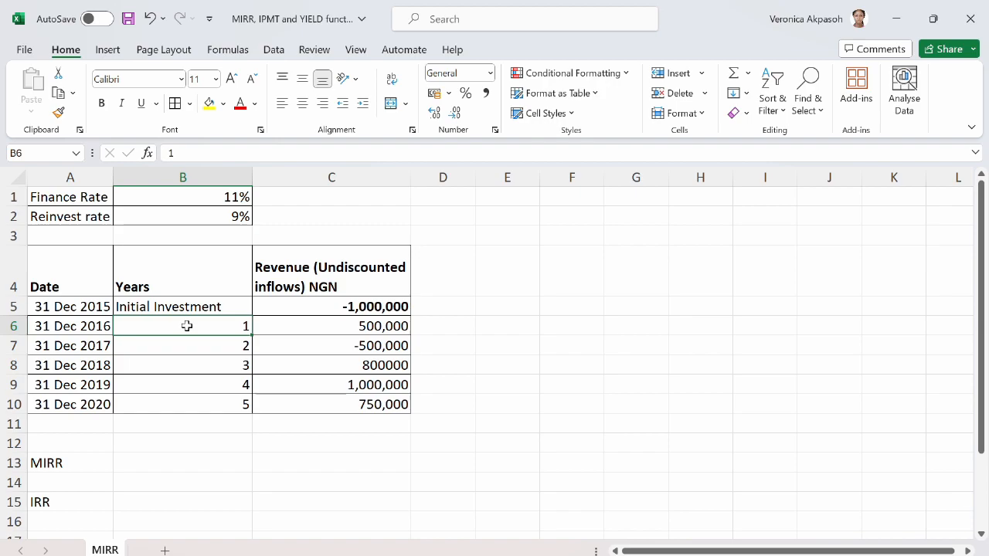
pyautogui.click(215, 219)
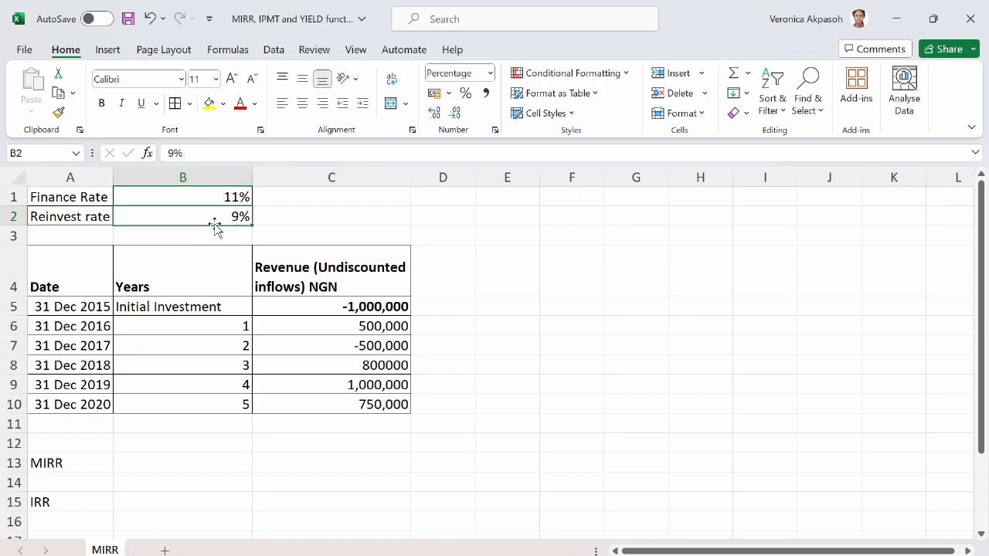
pyautogui.click(210, 306)
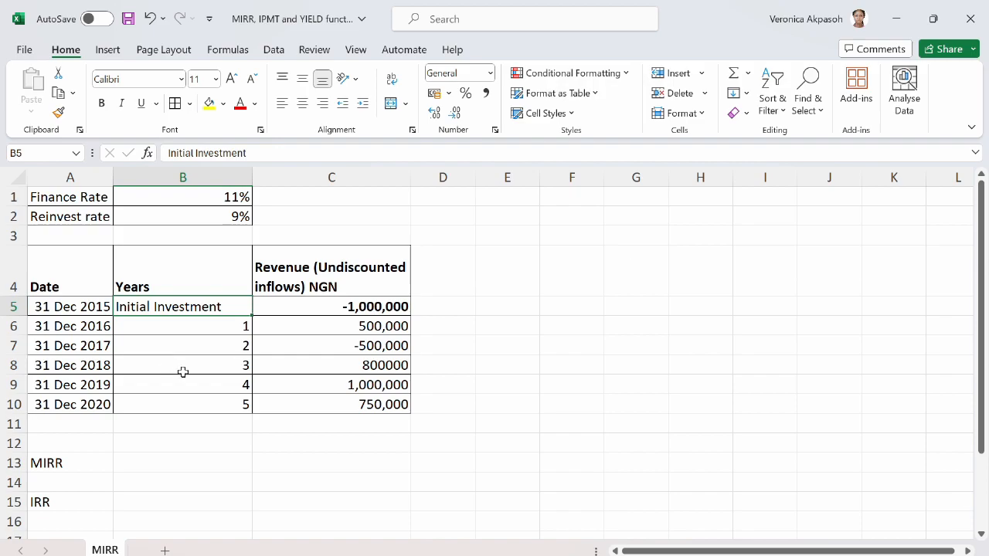
pyautogui.click(229, 331)
pyautogui.moveTo(229, 330); pyautogui.dragTo(241, 409)
pyautogui.click(161, 459)
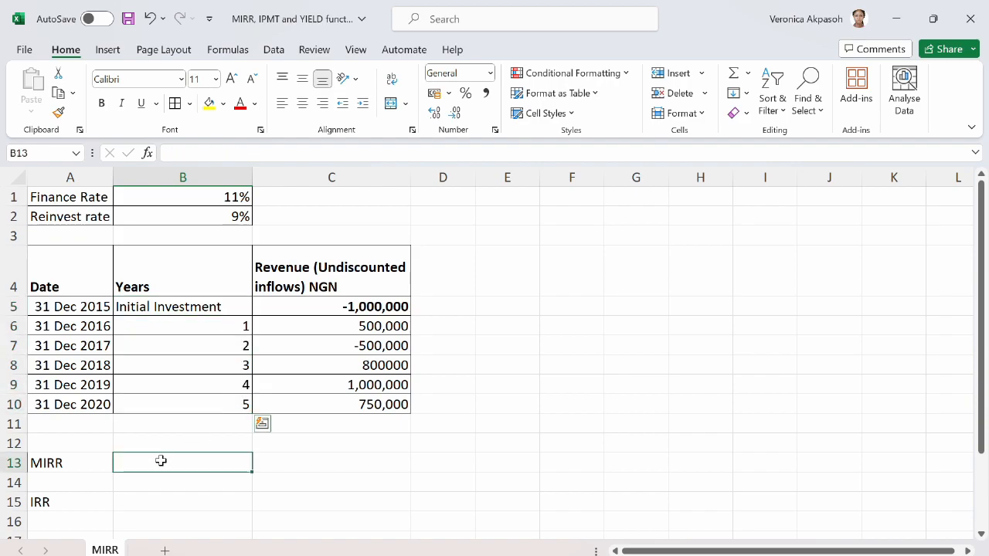
pyautogui.click(345, 308)
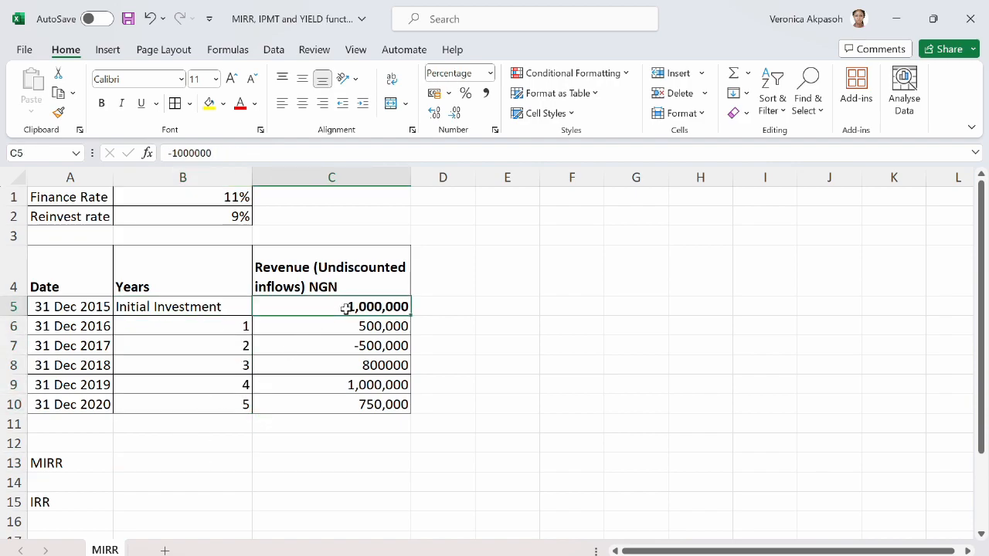
pyautogui.click(317, 348)
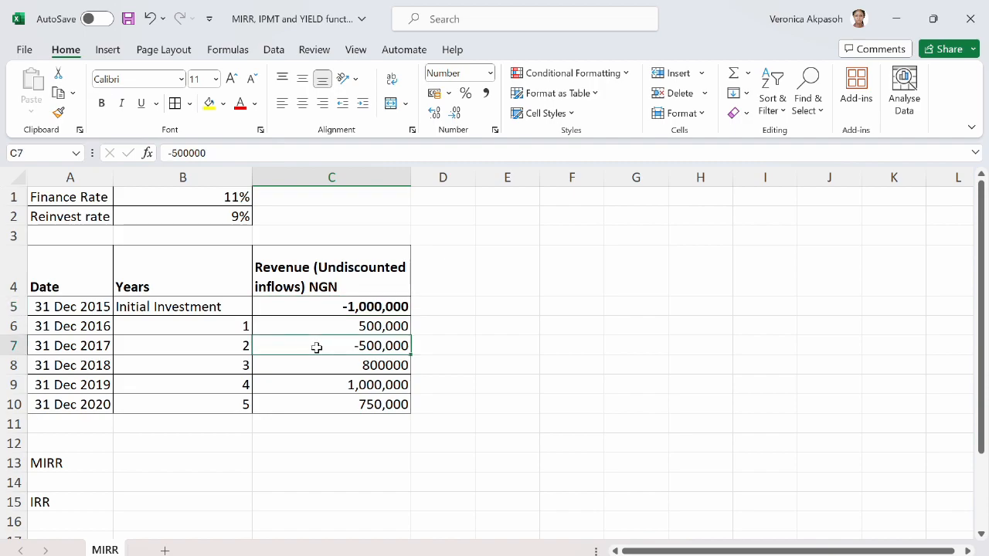
pyautogui.click(194, 349)
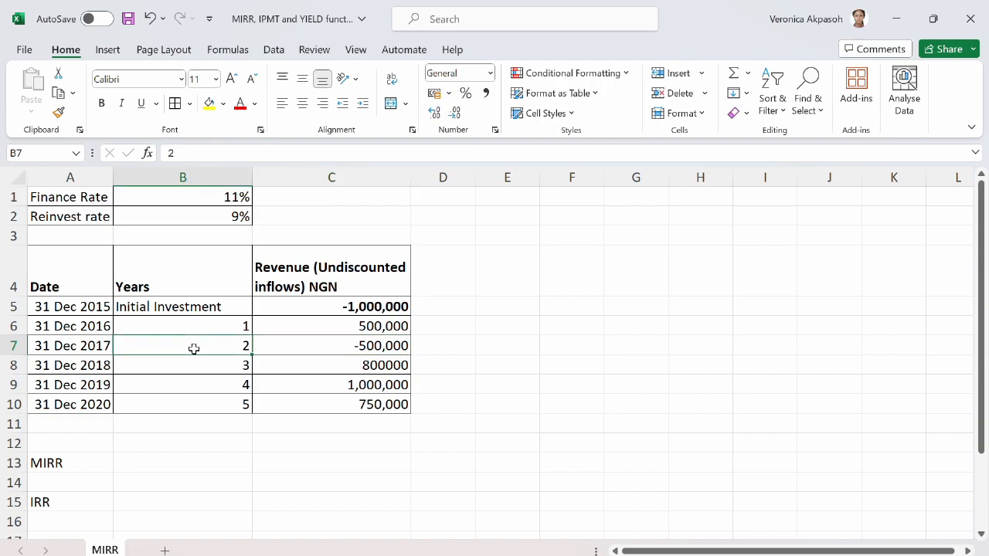
pyautogui.click(301, 347)
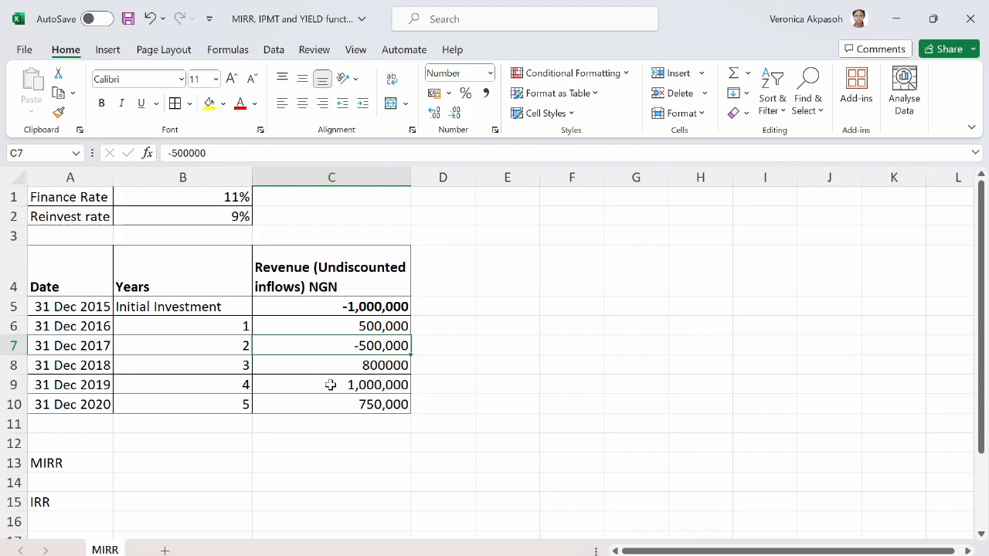
# Calculate the MIRR in B13 from cash flows C5:C10 with finance rate B1 and reinvest rate B2, using =MIRR(C5:C10,B1,B2).
pyautogui.click(189, 464)
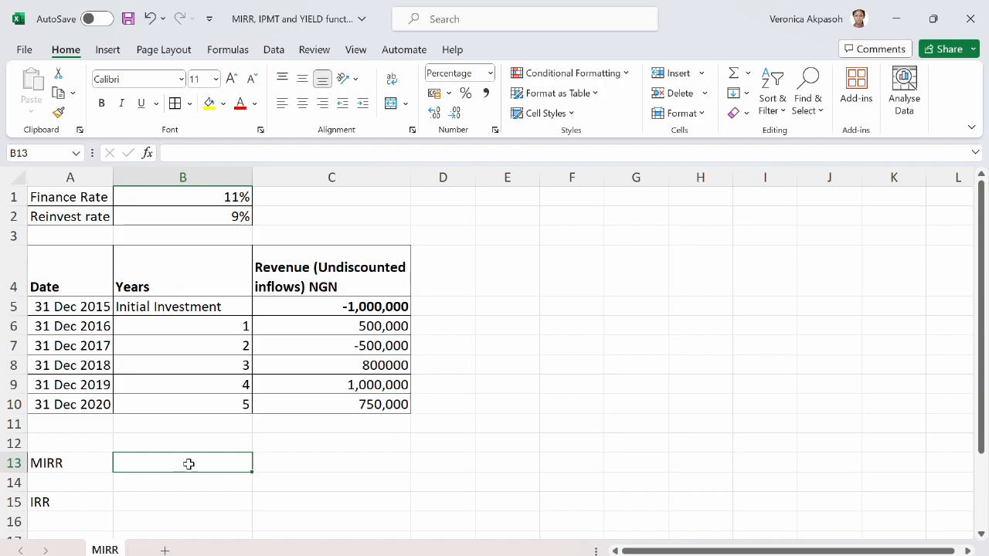
pyautogui.write('=')
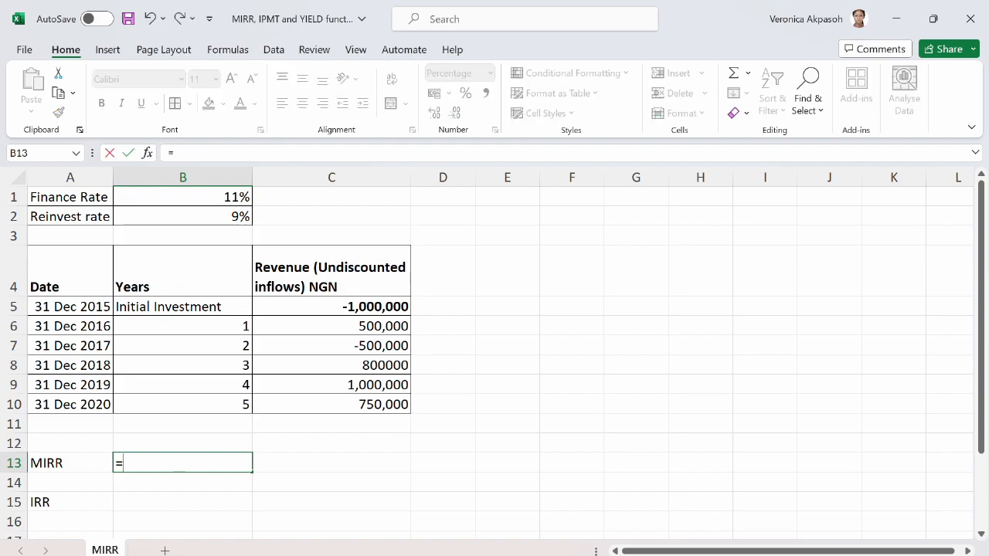
pyautogui.write('mirr(')
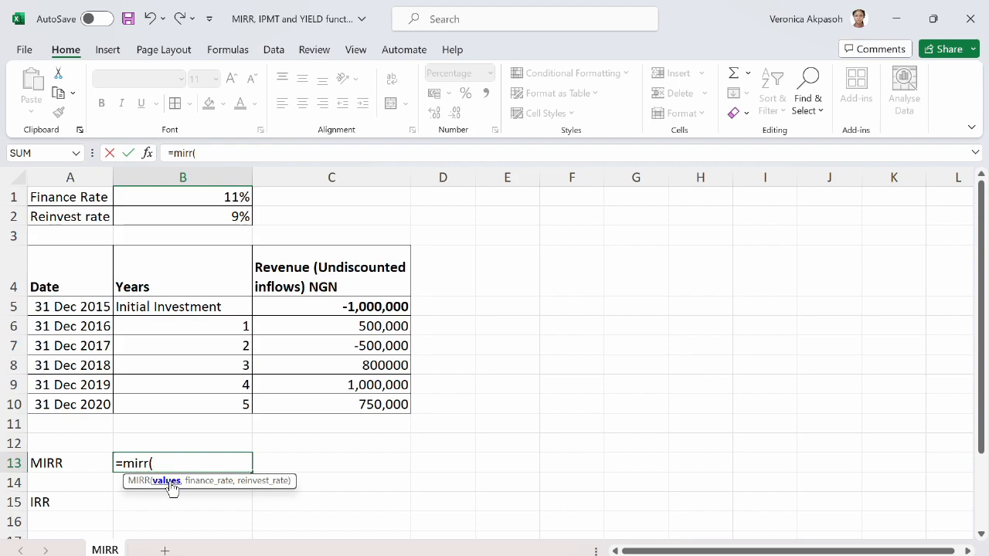
pyautogui.click(347, 307)
pyautogui.moveTo(347, 307); pyautogui.dragTo(364, 410)
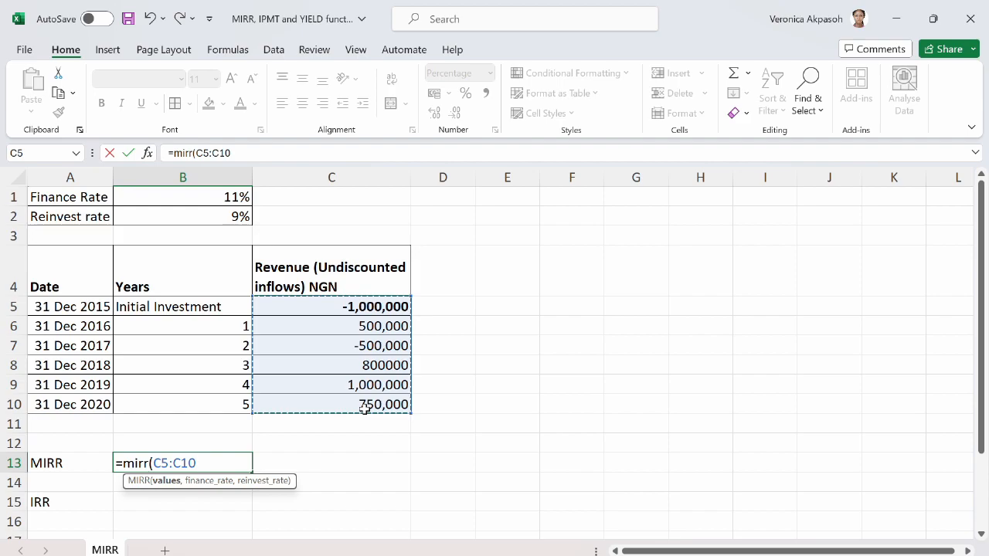
pyautogui.write(',')
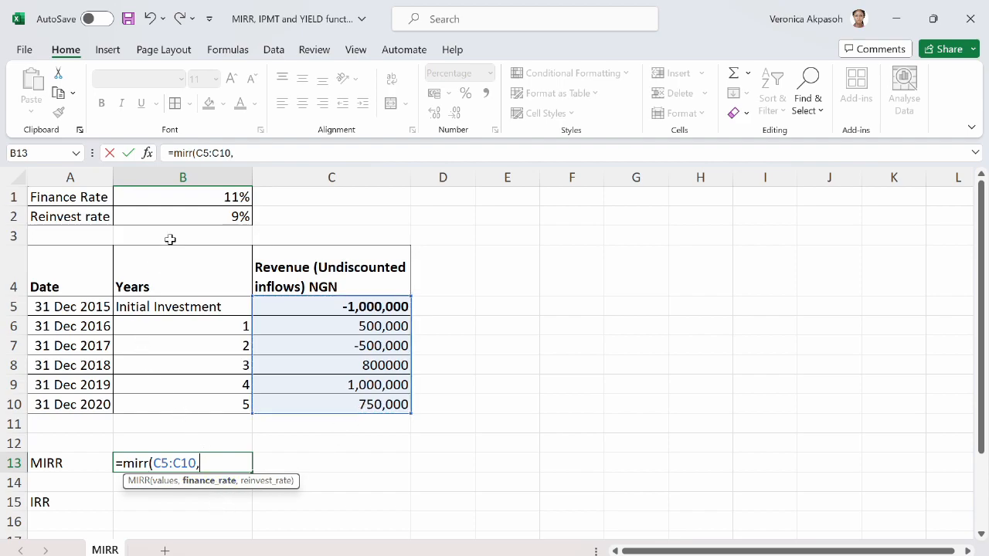
pyautogui.click(221, 197)
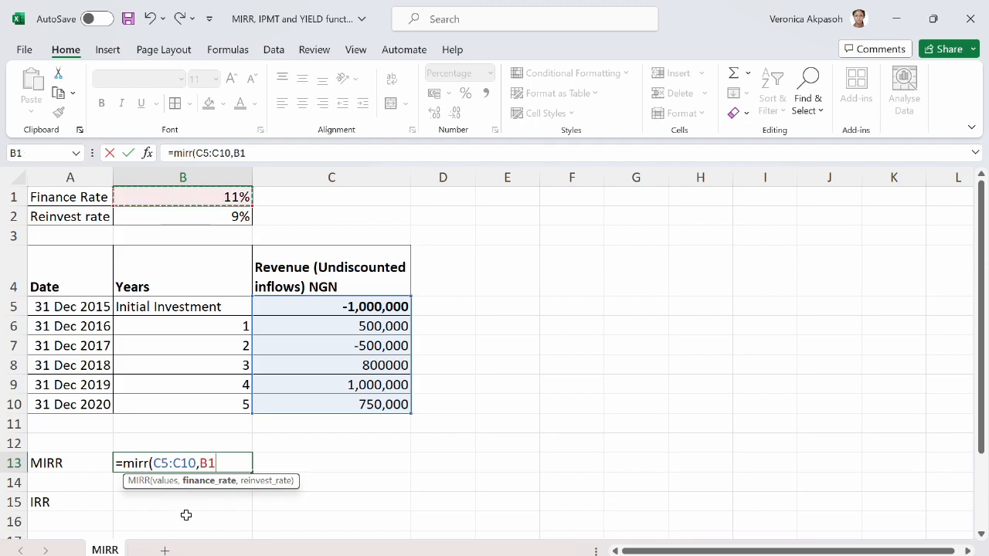
pyautogui.write(',')
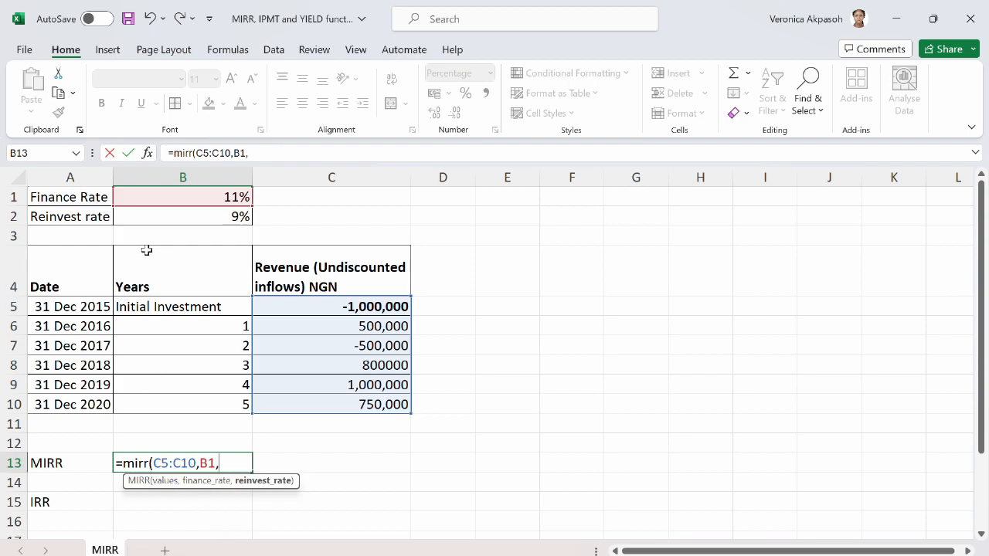
pyautogui.click(214, 217)
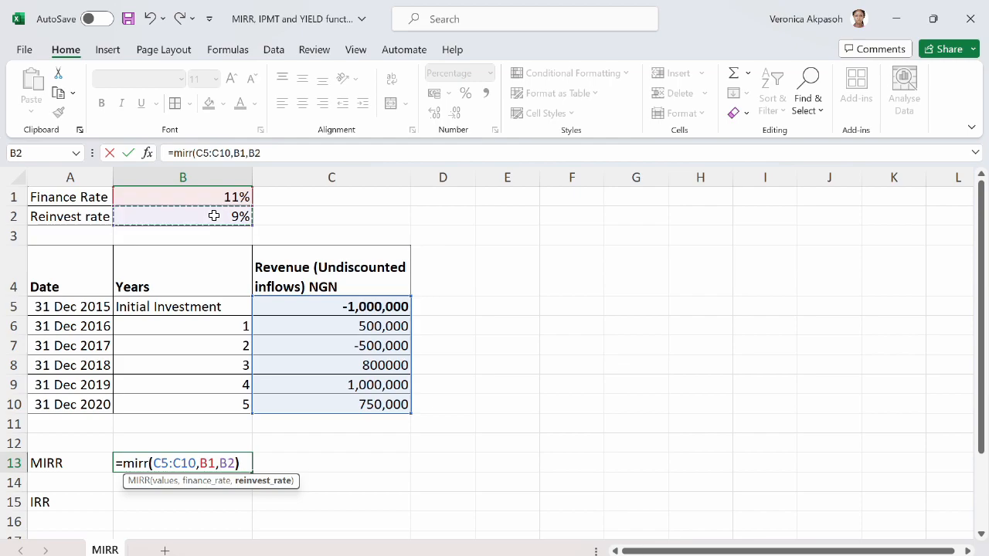
pyautogui.write(')')
pyautogui.press('Return')
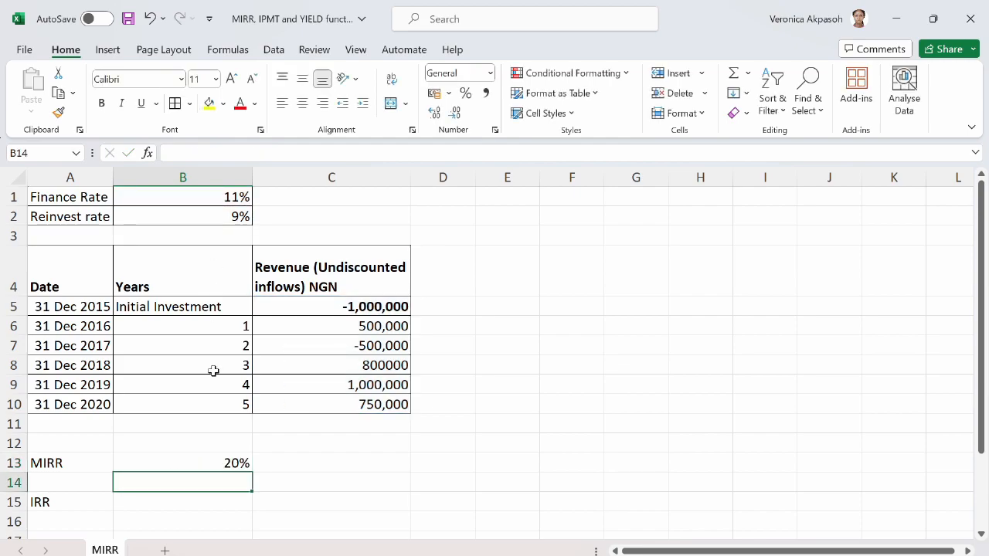
pyautogui.click(200, 464)
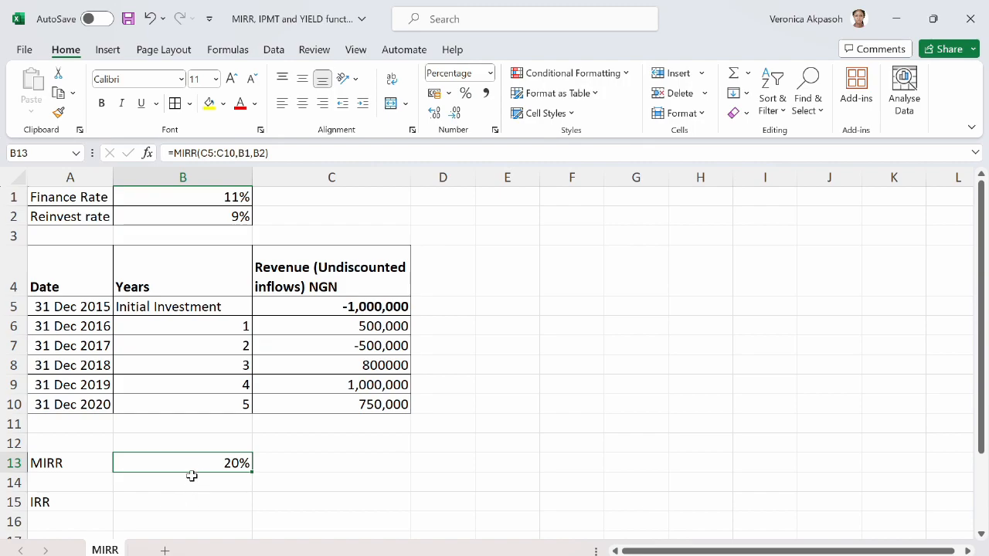
# Calculate the IRR in B15 from cash flows C5:C10 with a 10% guess, using =IRR(C5:C10,10%).
pyautogui.click(195, 499)
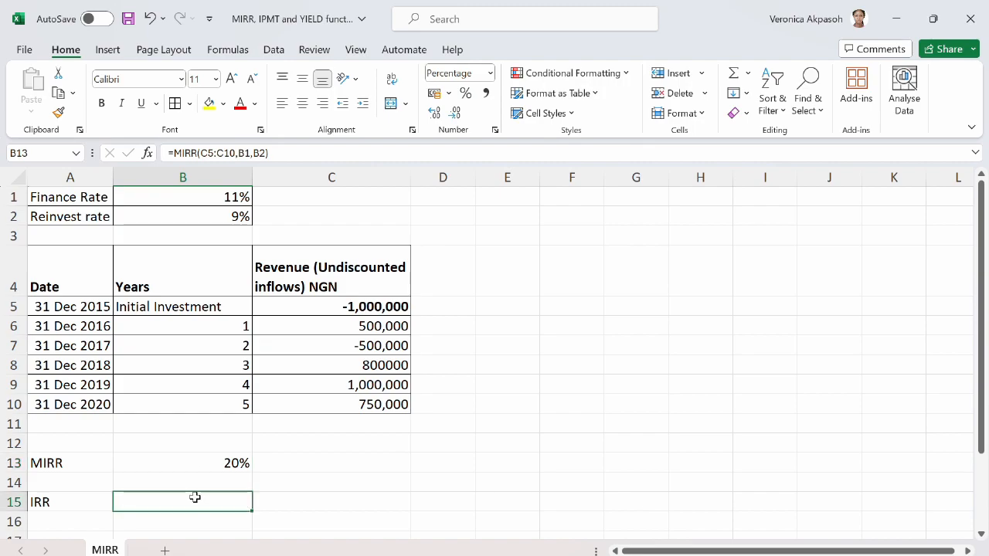
pyautogui.write('=irr')
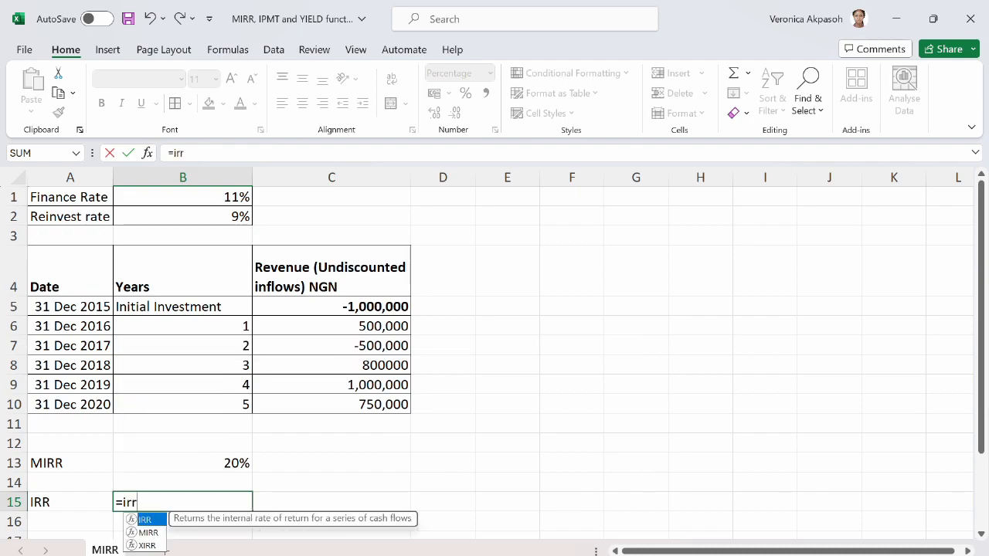
pyautogui.write('(')
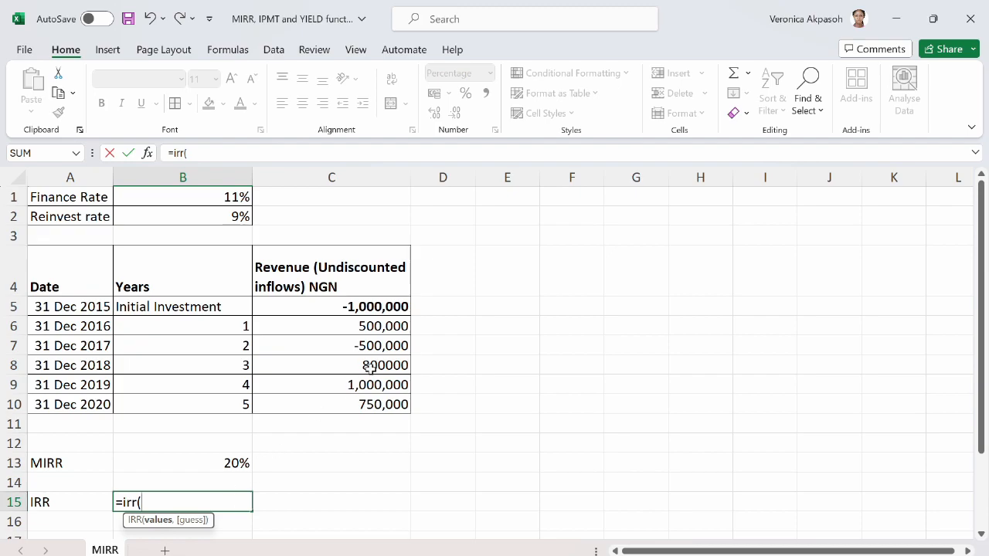
pyautogui.click(337, 309)
pyautogui.moveTo(337, 309); pyautogui.dragTo(342, 408)
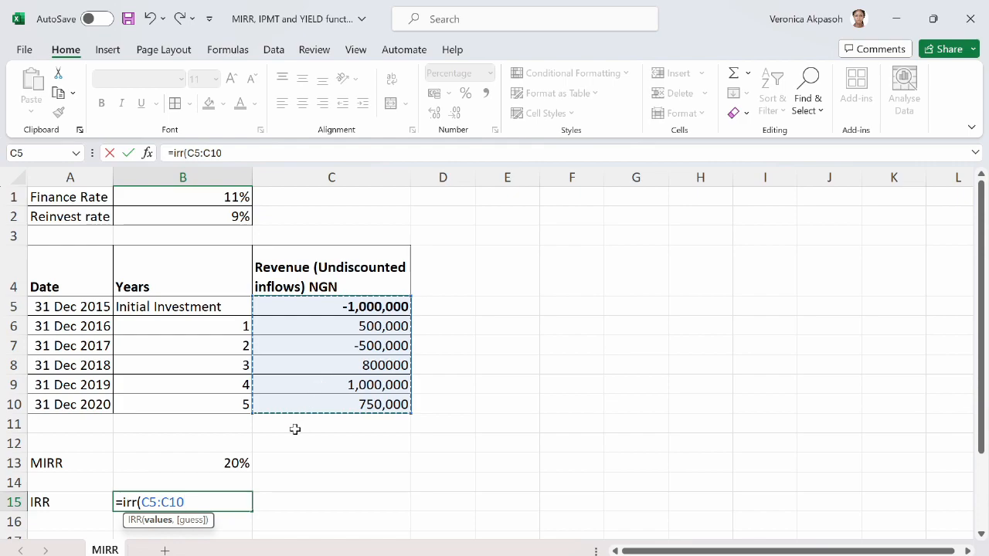
pyautogui.write(',')
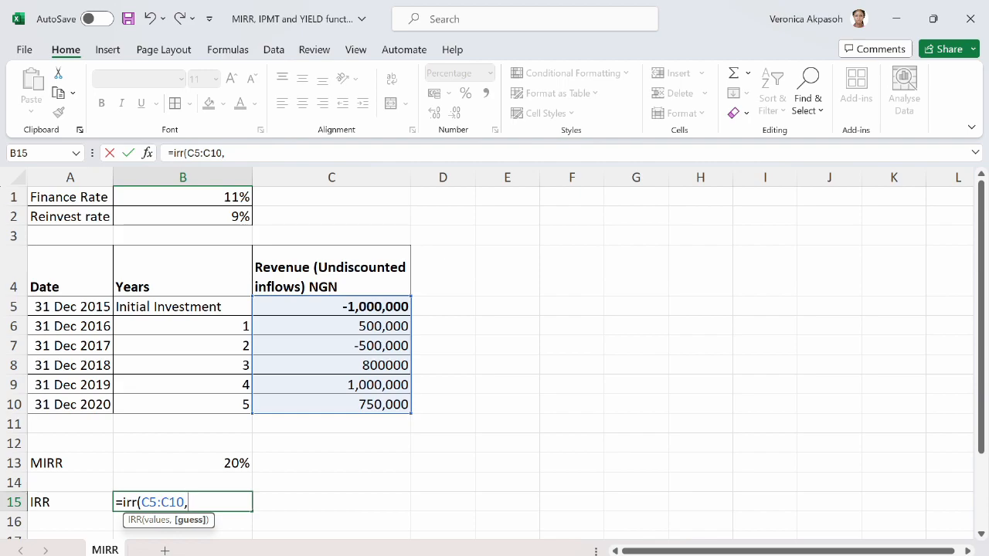
pyautogui.write('10%)')
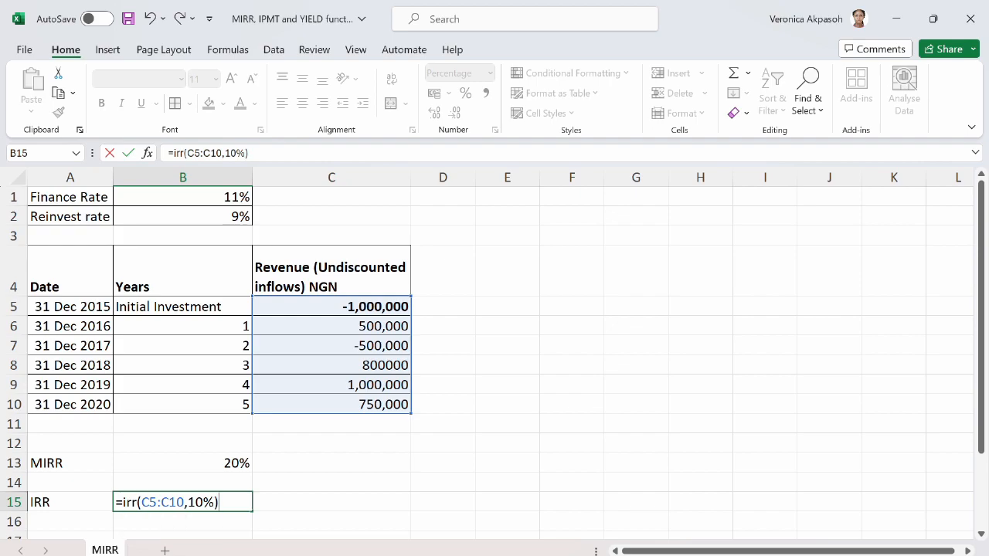
pyautogui.press('Return')
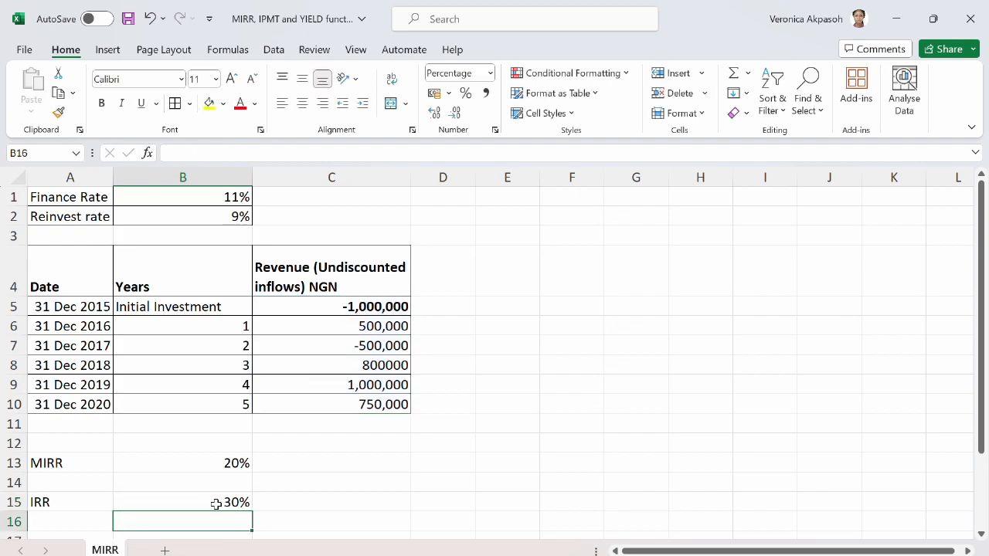
# Compare the IRR result in B15 with the MIRR result in B13 and check their formulas.
pyautogui.click(217, 504)
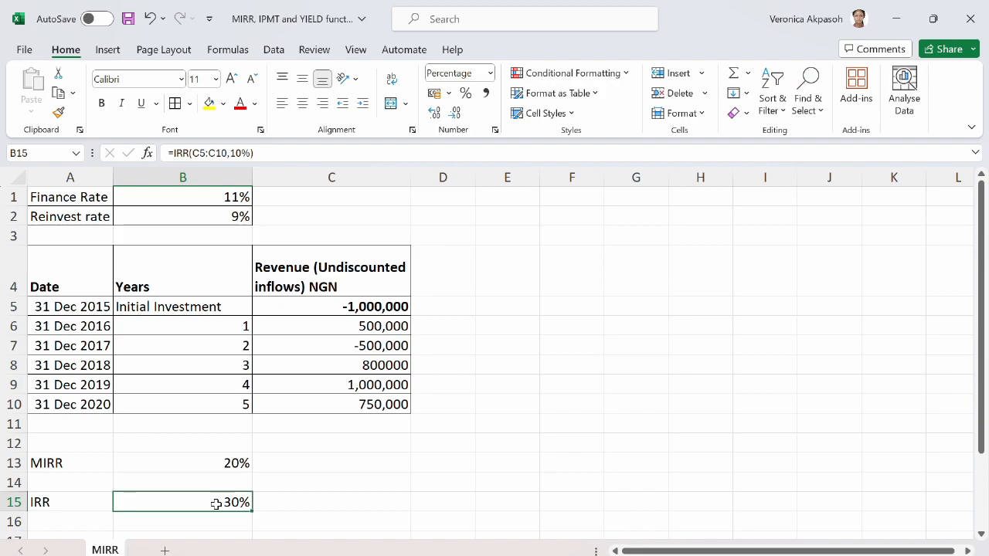
pyautogui.click(204, 462)
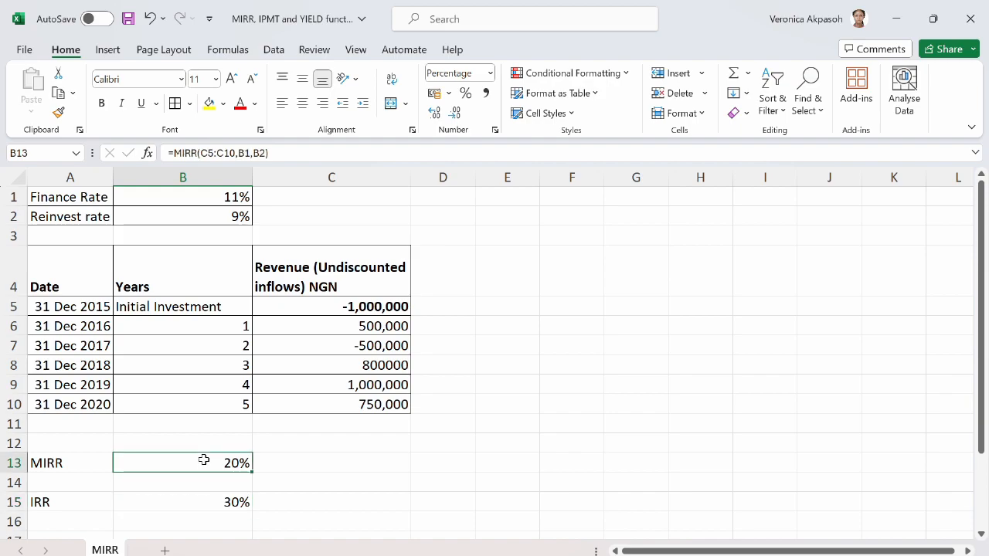
pyautogui.click(279, 464)
pyautogui.click(216, 465)
pyautogui.click(268, 469)
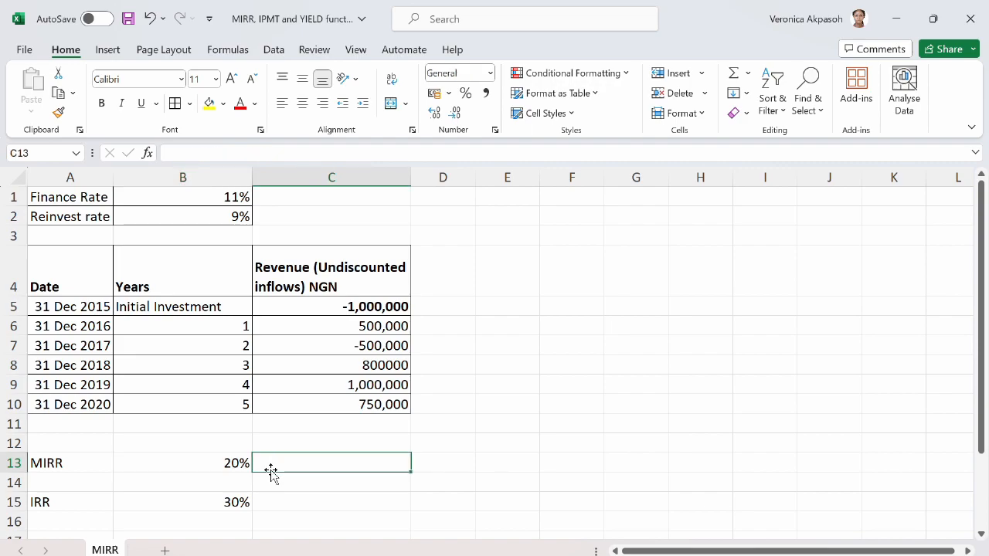
pyautogui.click(207, 468)
pyautogui.click(227, 479)
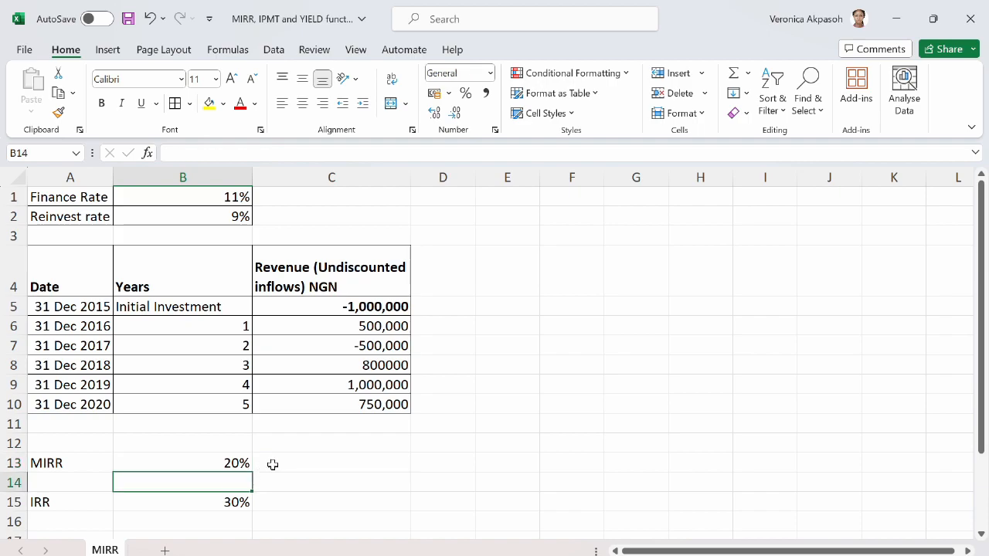
pyautogui.click(303, 462)
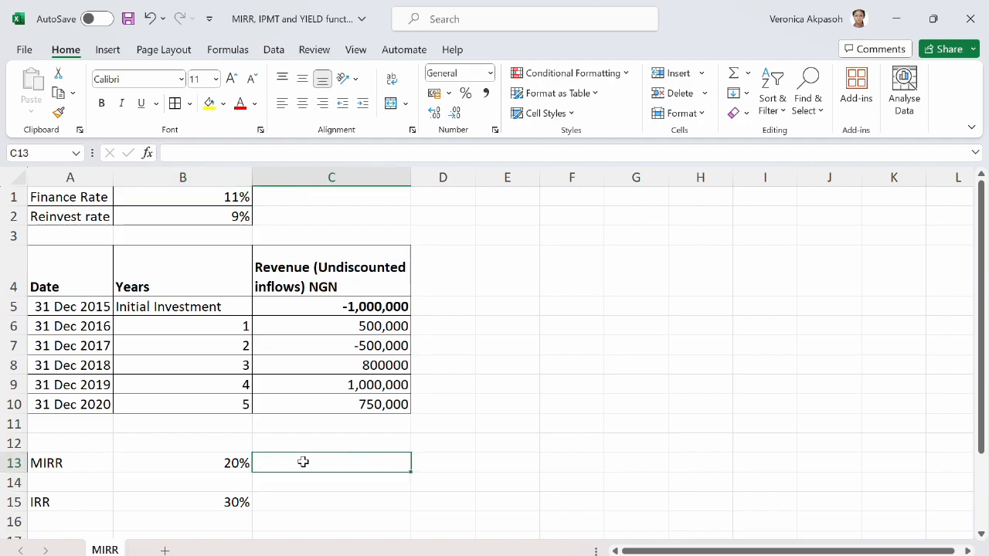
pyautogui.click(299, 480)
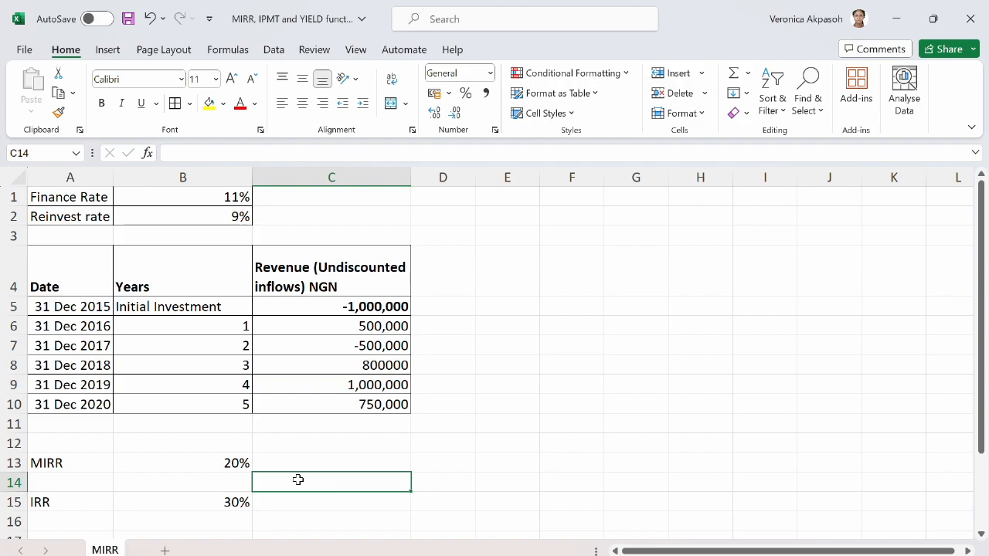
pyautogui.click(230, 464)
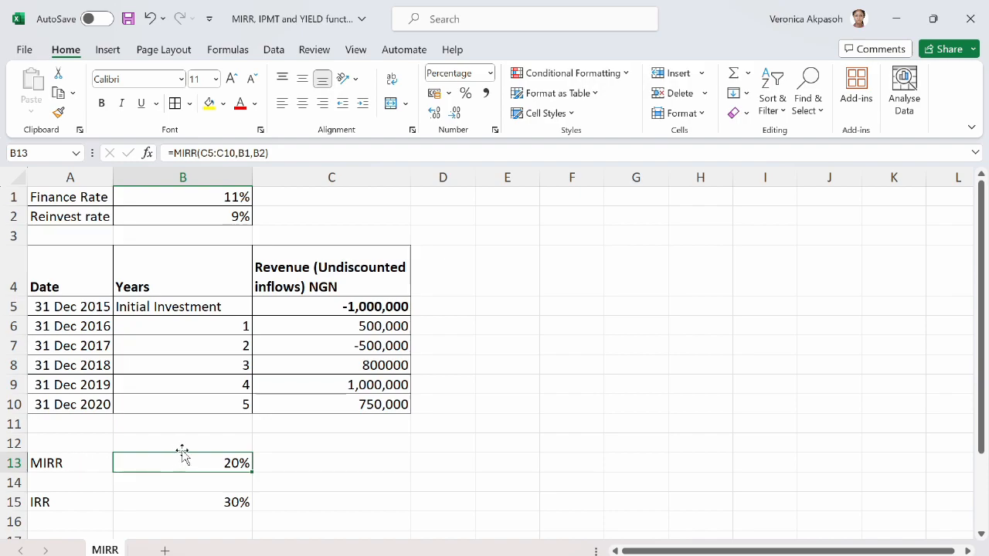
# Check the IRR in B15 against the MIRR in B13 and the finance rate in B1.
pyautogui.click(82, 504)
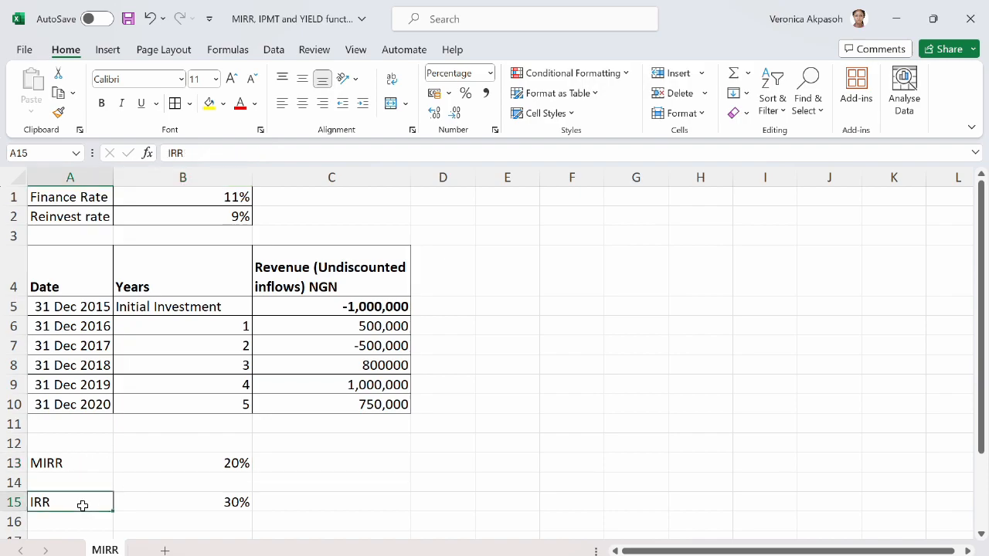
pyautogui.click(160, 517)
pyautogui.click(174, 502)
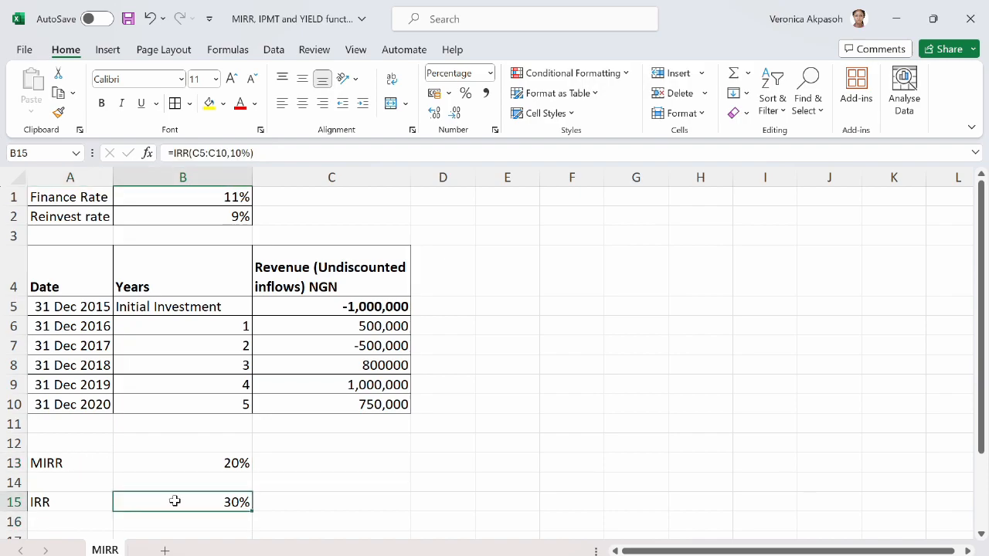
pyautogui.click(200, 463)
pyautogui.click(179, 504)
pyautogui.click(181, 463)
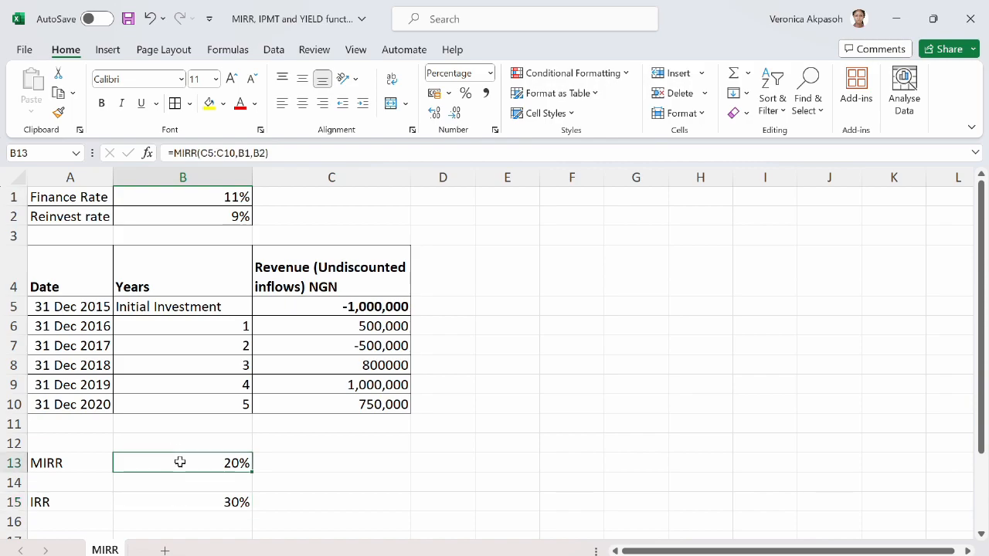
pyautogui.click(196, 198)
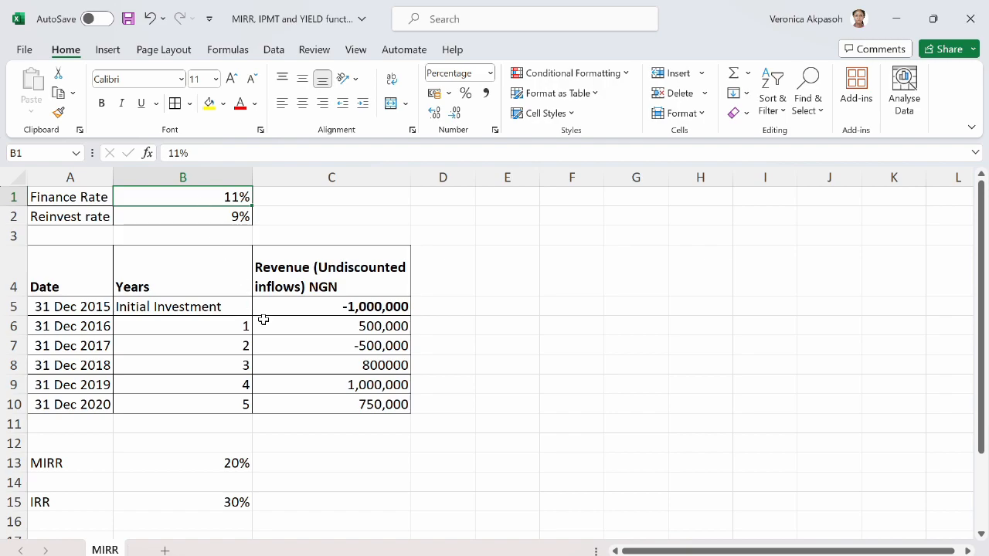
pyautogui.click(228, 459)
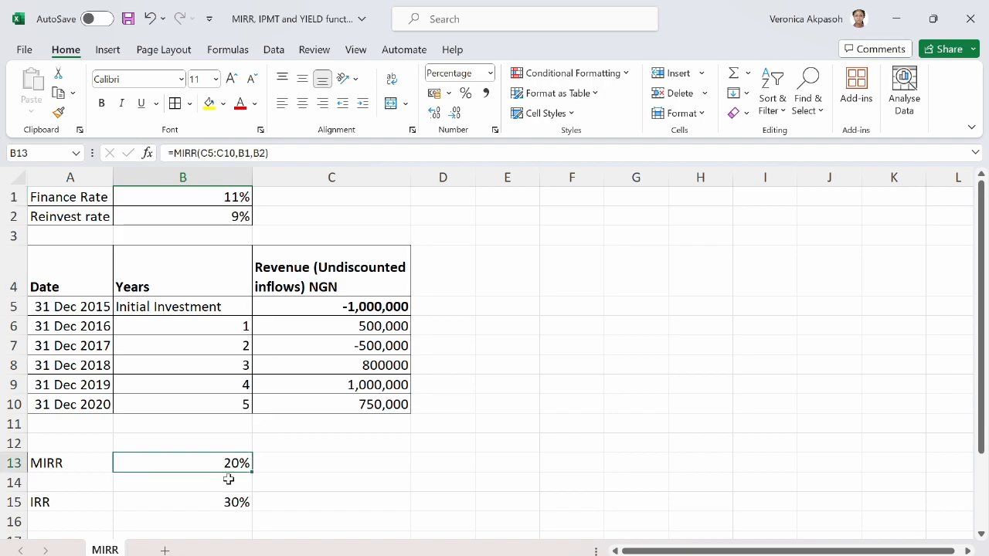
pyautogui.click(230, 502)
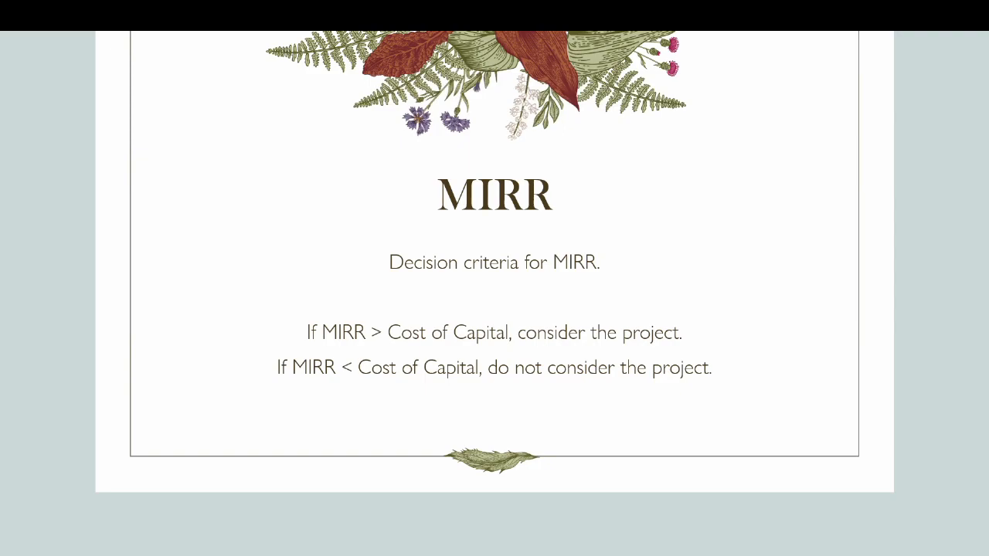
# Switch to PowerPoint and review the slide on the decision criteria for MIRR versus cost of capital.
pyautogui.press('Escape')
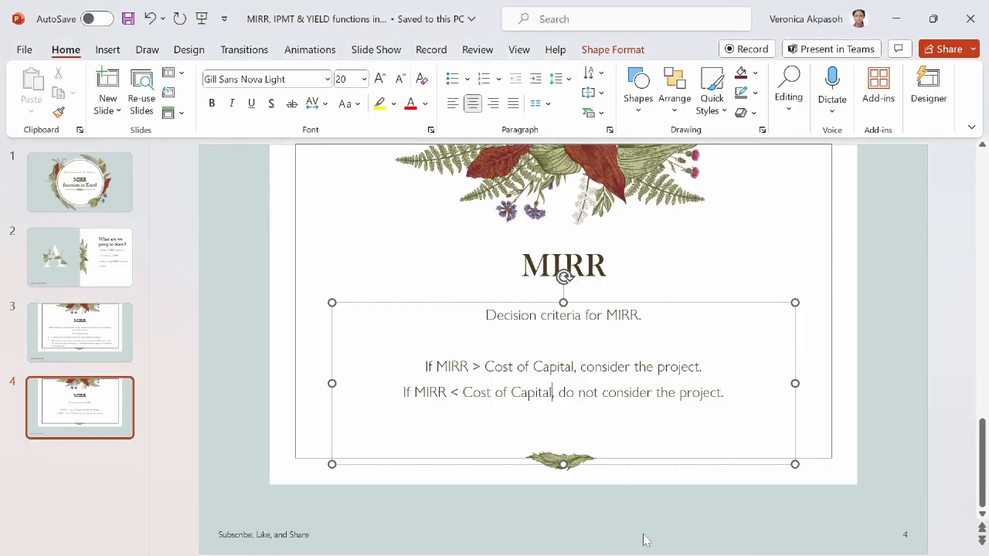
pyautogui.hotkey('shift', 'F5')
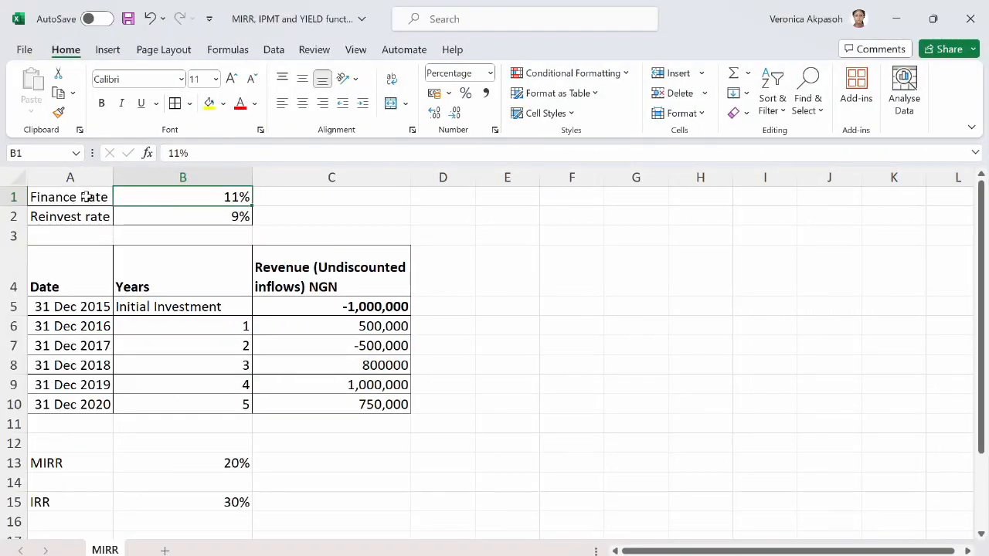
# Highlight the Finance Rate label and its value in A1:B1 with a yellow fill in the Excel worksheet.
pyautogui.click(93, 196)
pyautogui.moveTo(92, 196); pyautogui.dragTo(122, 193)
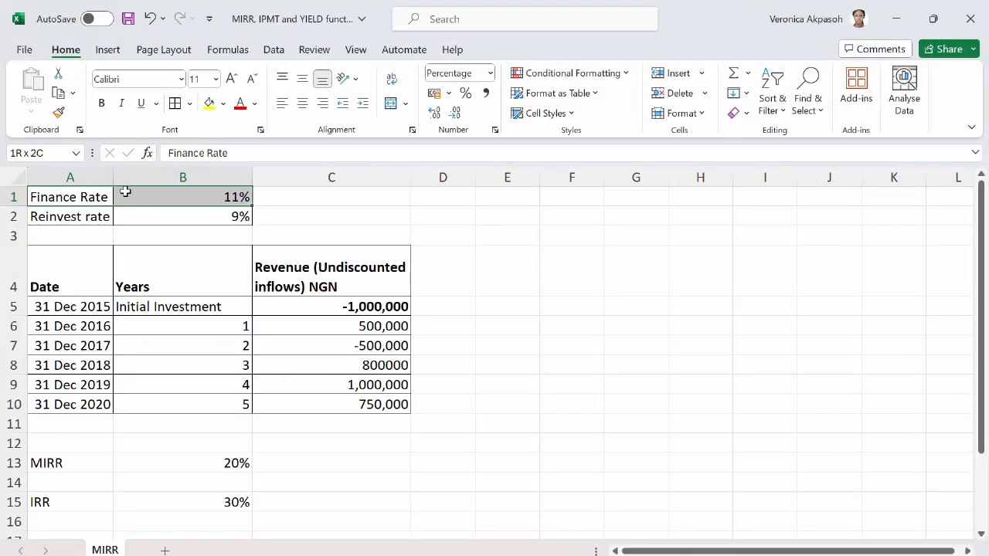
pyautogui.click(209, 103)
pyautogui.click(220, 282)
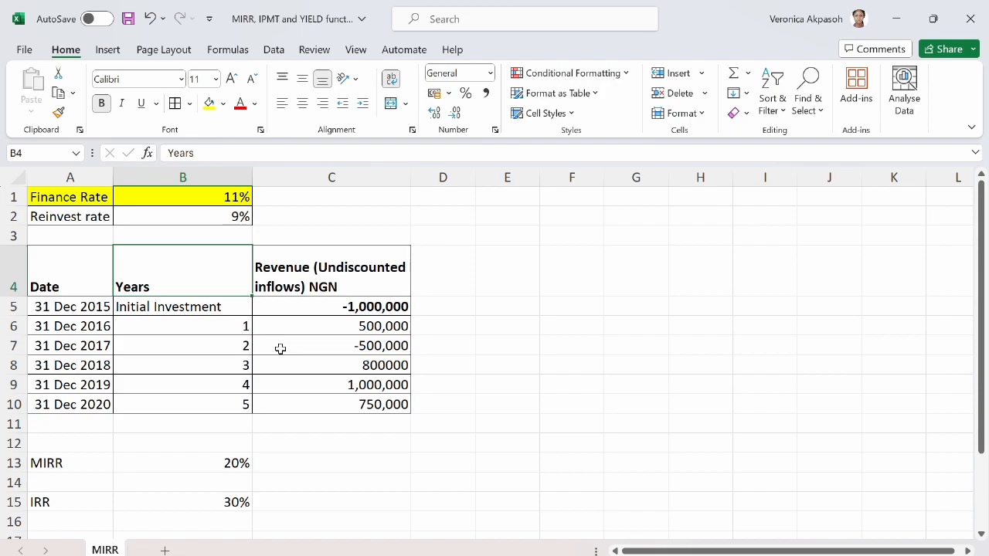
# Compare the MIRR in B13 with the highlighted finance rate in B1 and examine the cash flows in C5:C10.
pyautogui.click(232, 466)
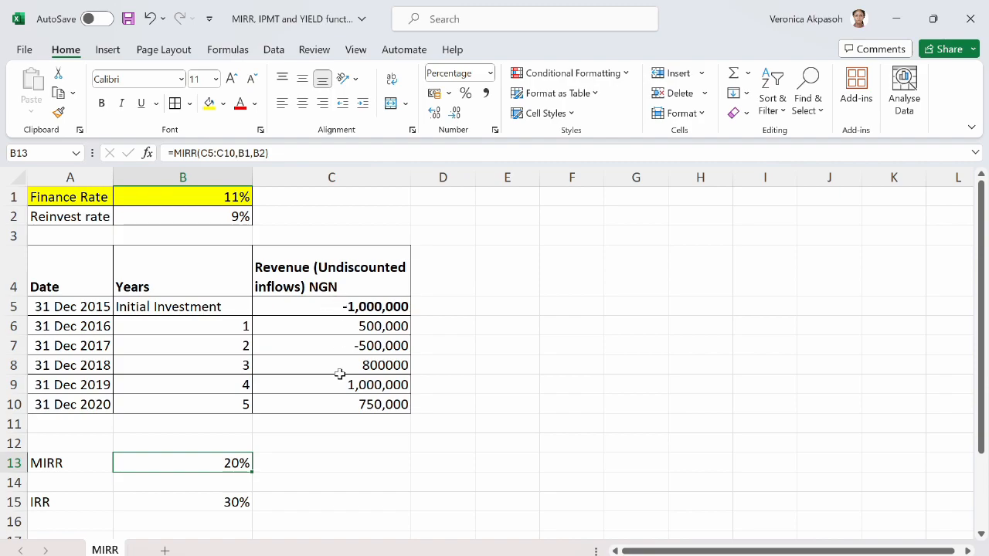
pyautogui.click(189, 196)
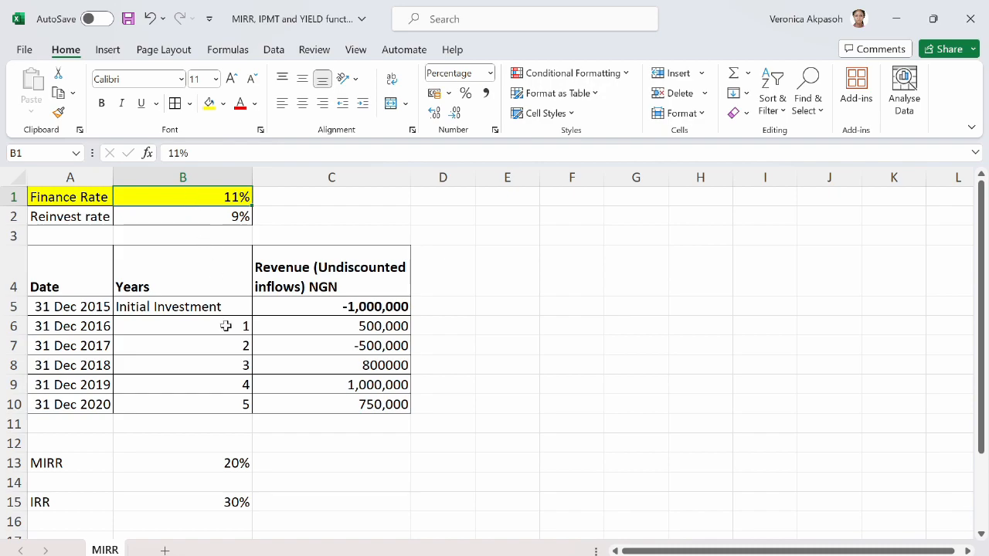
pyautogui.moveTo(330, 309); pyautogui.dragTo(335, 402)
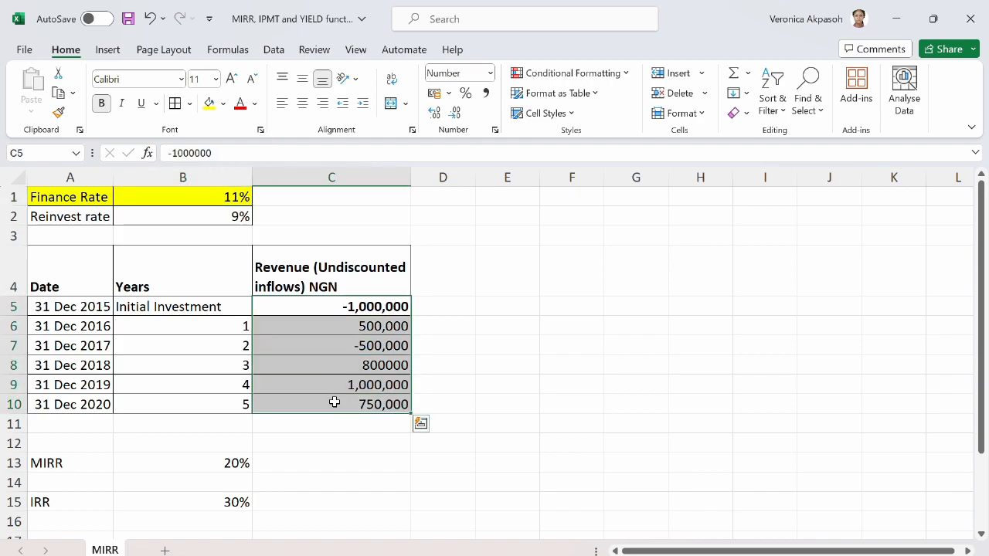